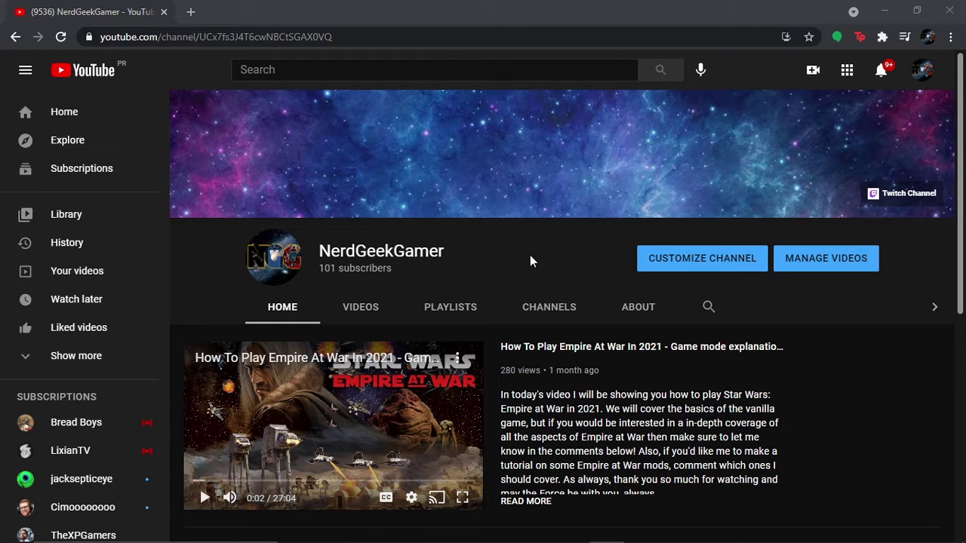
Reload the NerdGeekGamer channel, pause its featured video, view About, then open the Videos grid.
left_click(64, 37)
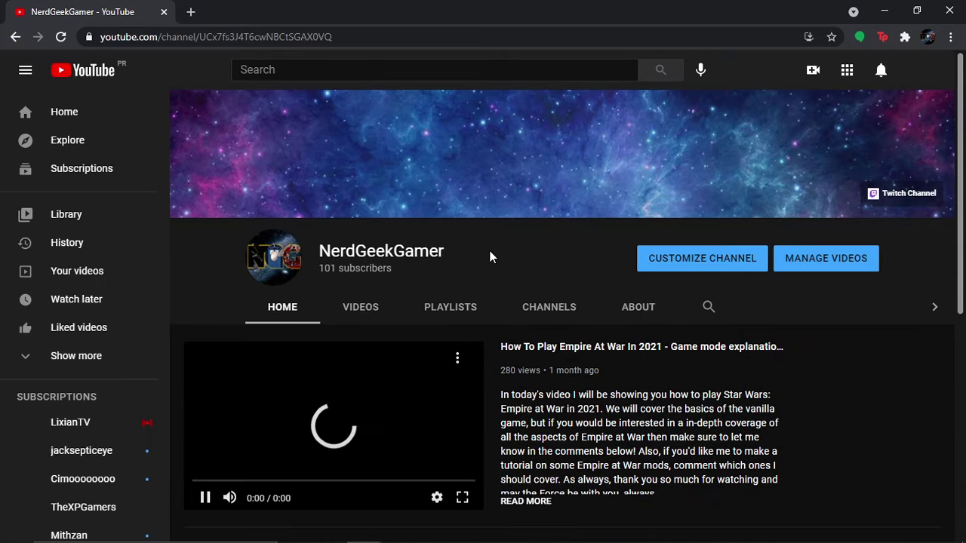
left_click(205, 498)
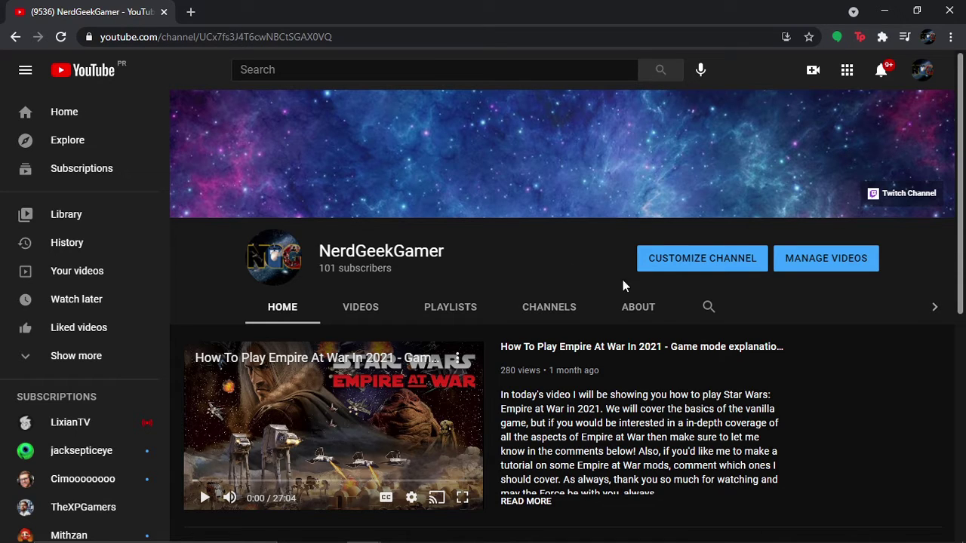
left_click(657, 305)
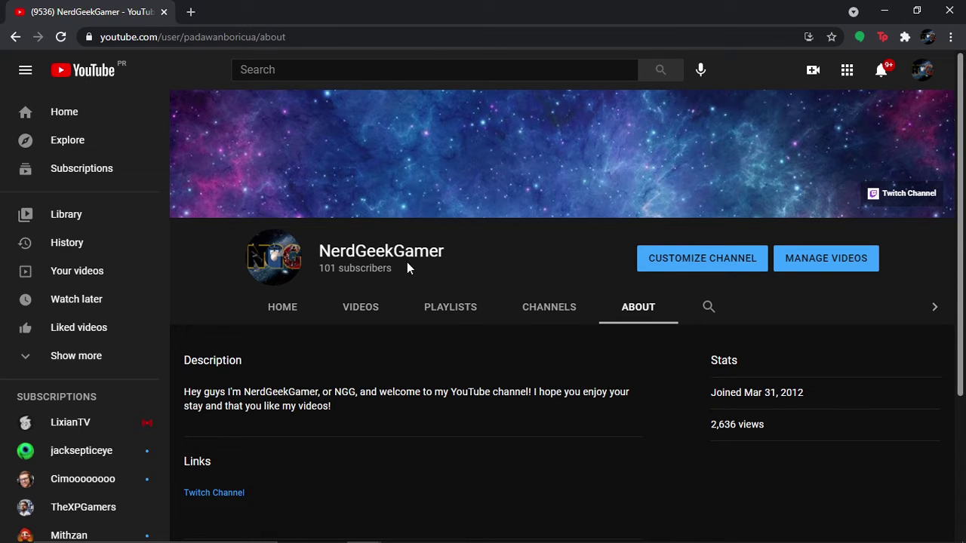
left_click(363, 302)
scroll(528, 317, "down", 5)
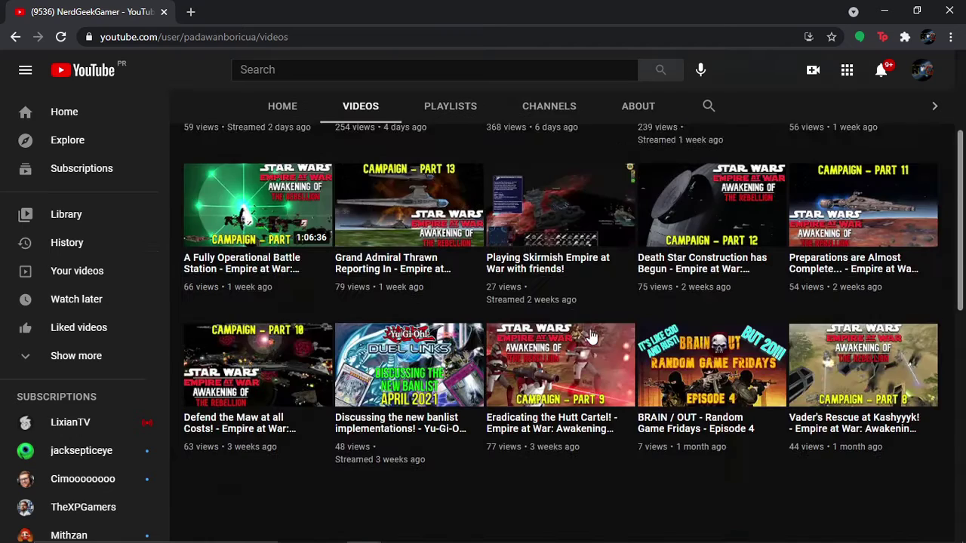
scroll(593, 337, "down", 5)
scroll(592, 348, "down", 2)
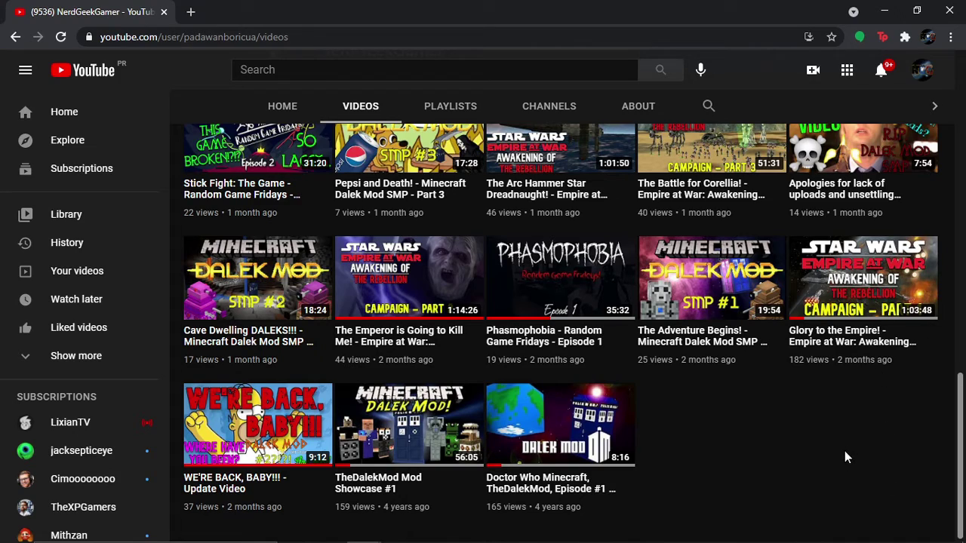
scroll(849, 457, "up", 15)
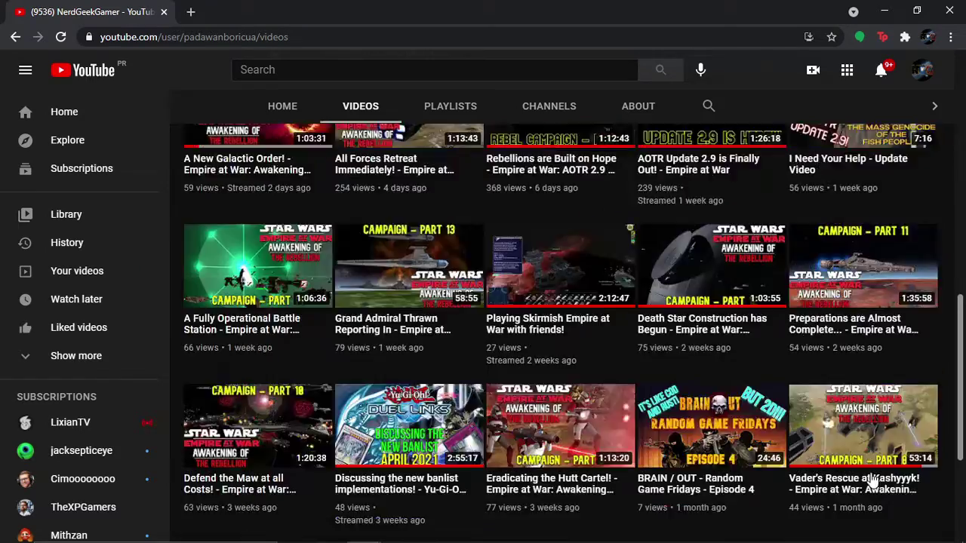
Go back to the channel Home tab and pause the autoplaying Empire at War video.
left_click(274, 304)
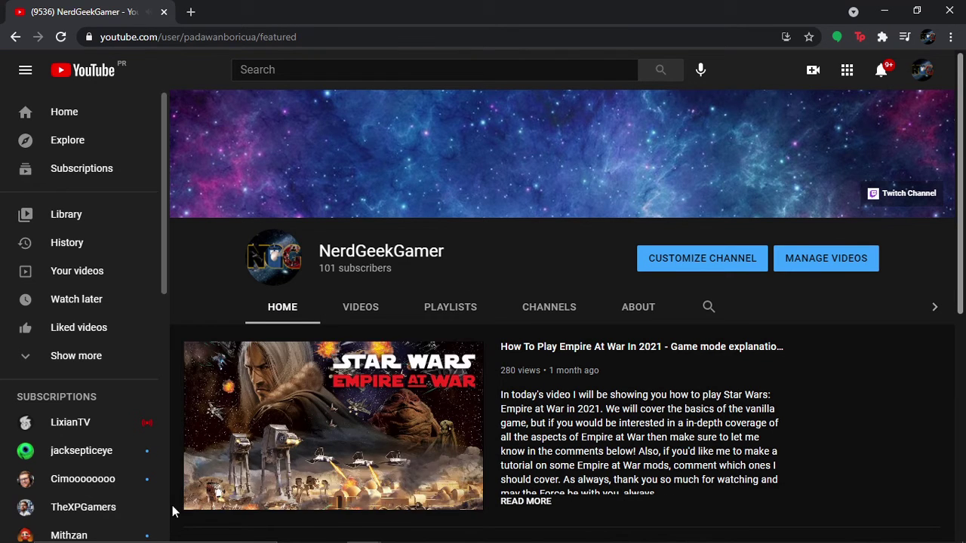
left_click(204, 498)
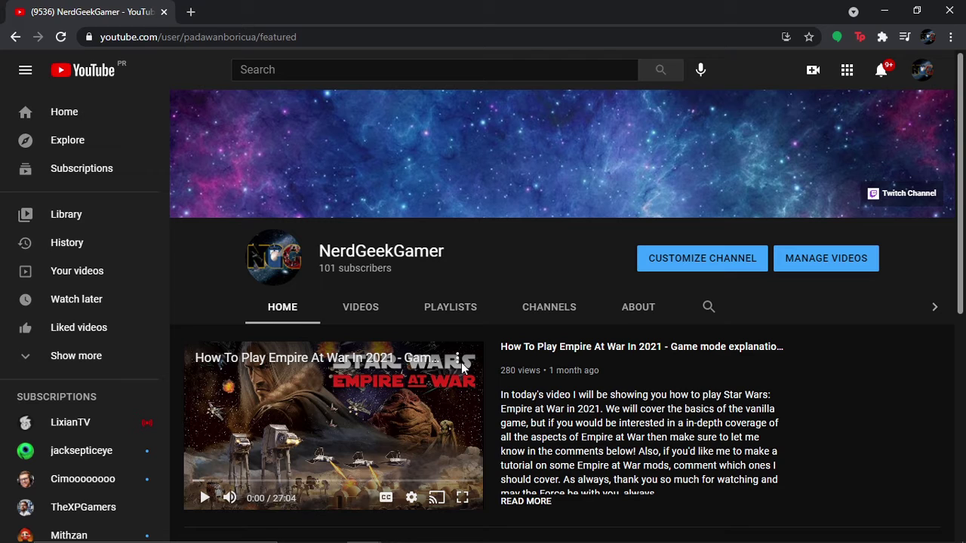
Open the NerdGeekGamer Videos tab, showing the uploads grid with the latest Empire at War streams.
left_click(367, 307)
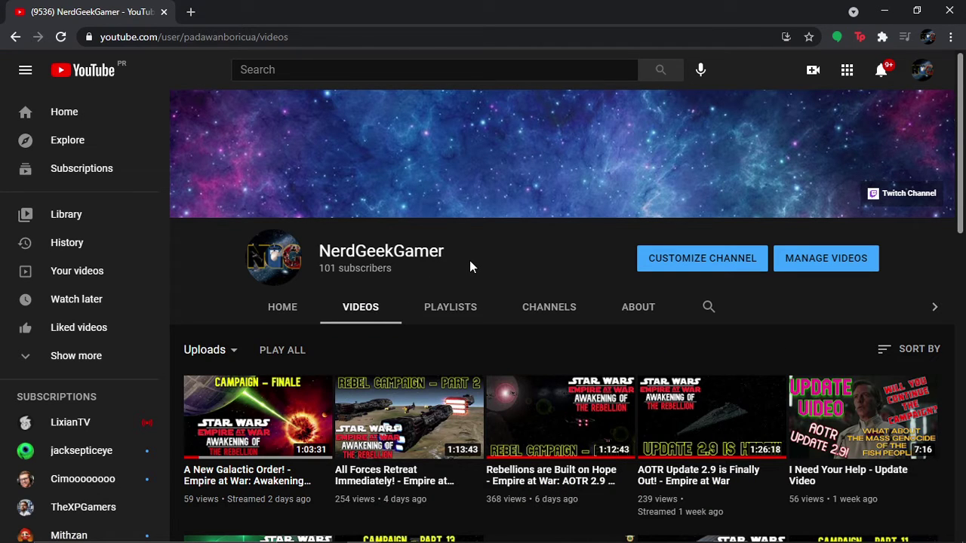
scroll(470, 261, "down", 1)
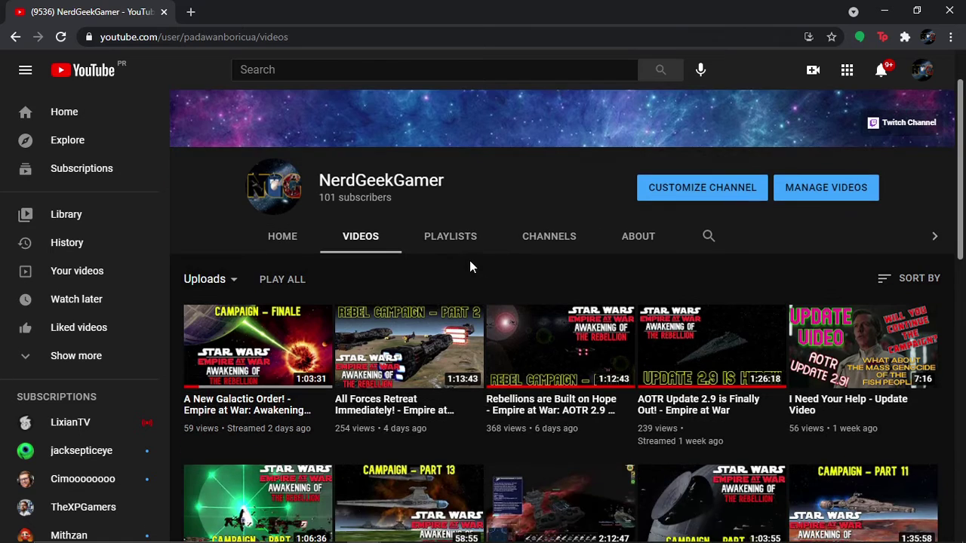
scroll(472, 255, "up", 1)
scroll(473, 255, "down", 1)
mouse_move(560, 498)
scroll(526, 263, "down", 3)
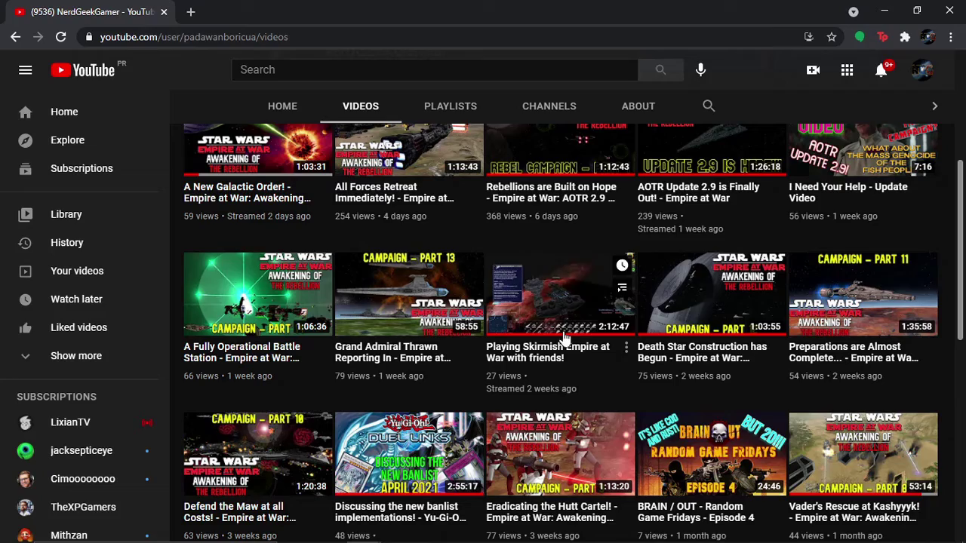
scroll(928, 377, "down", 3)
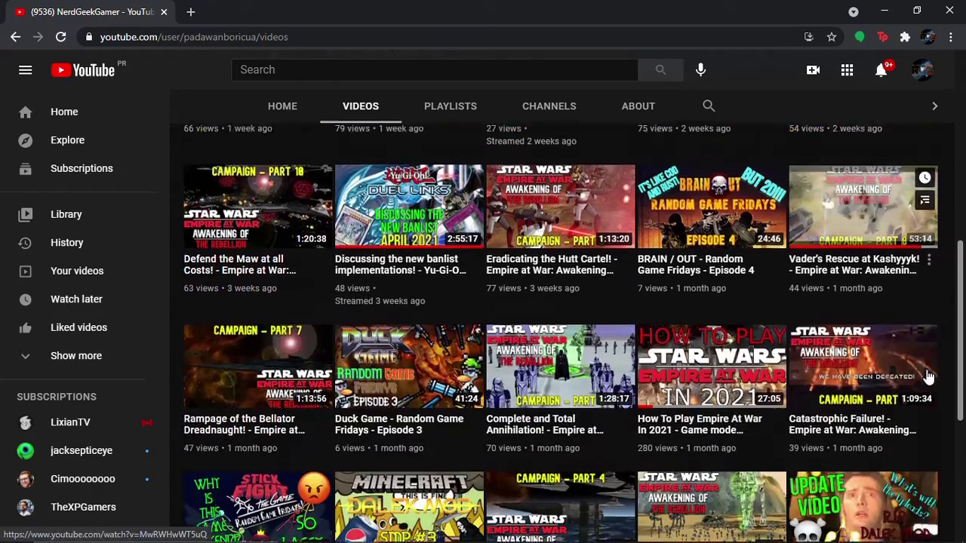
scroll(930, 377, "down", 3)
scroll(930, 373, "down", 2)
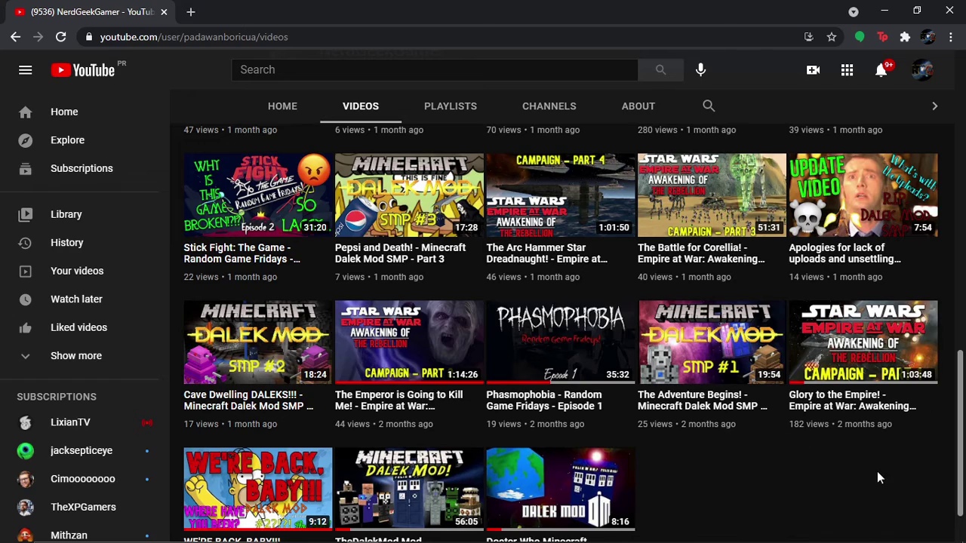
mouse_move(408, 362)
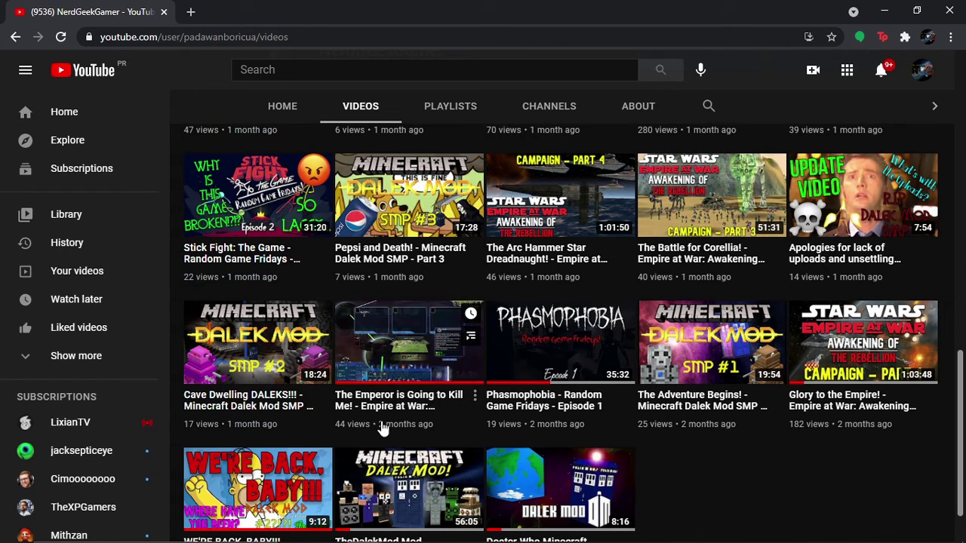
scroll(519, 370, "up", 1)
scroll(759, 403, "up", 1)
scroll(764, 408, "up", 2)
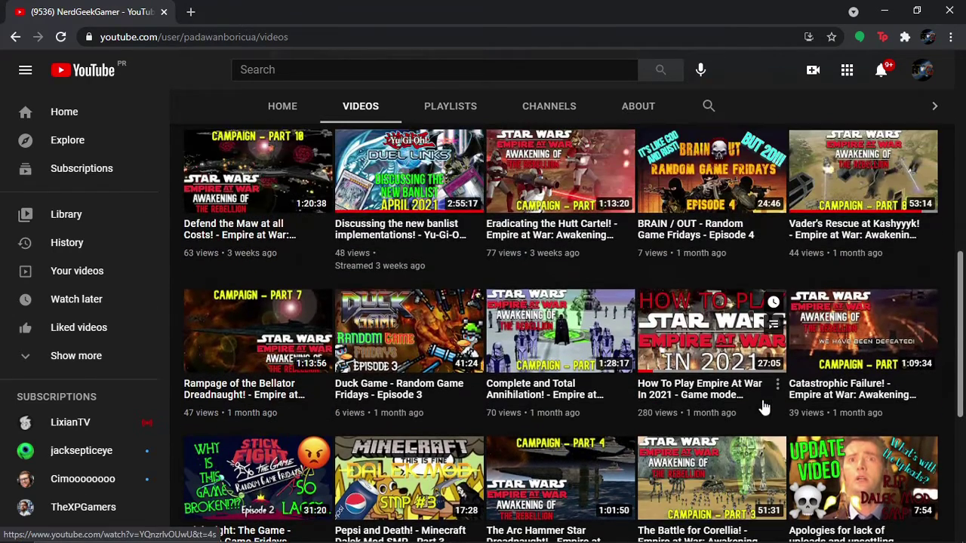
scroll(922, 425, "up", 2)
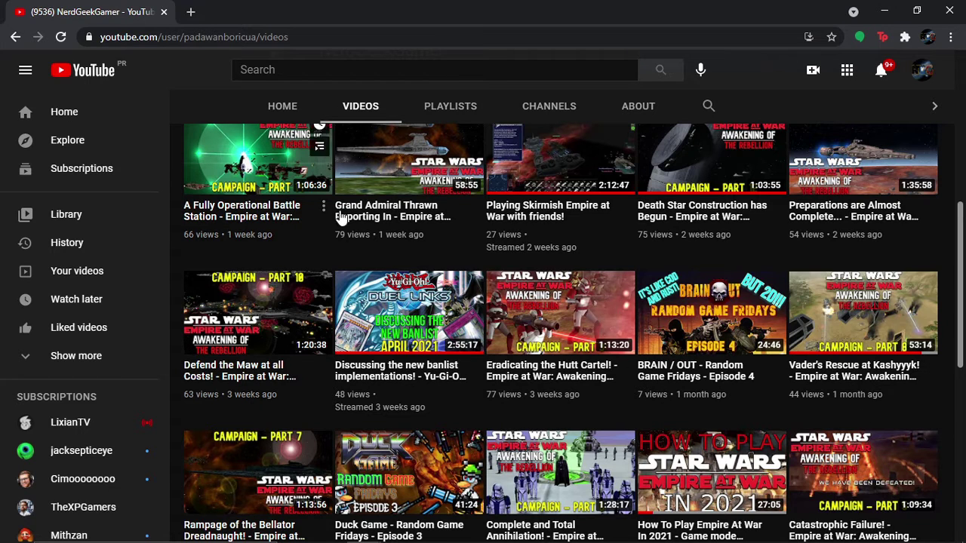
mouse_move(409, 166)
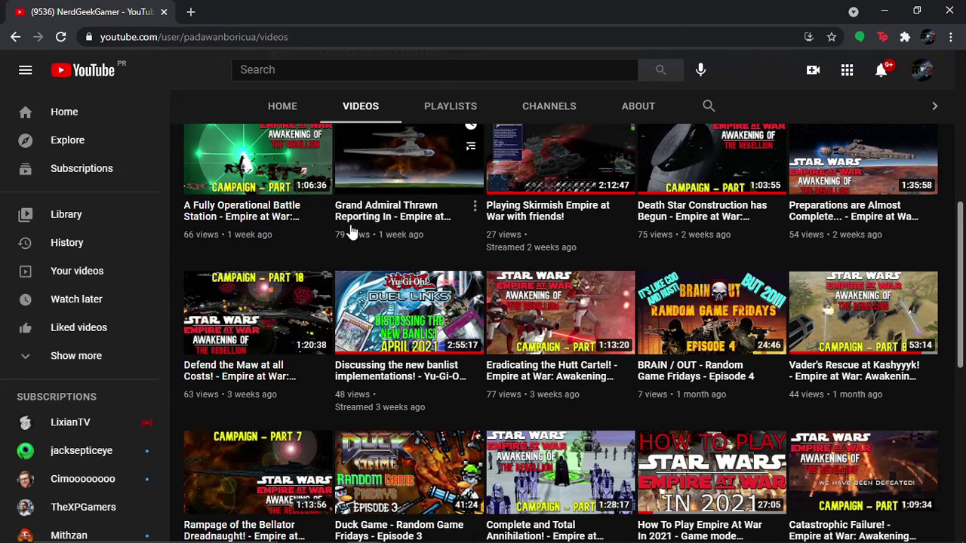
scroll(573, 377, "up", 2)
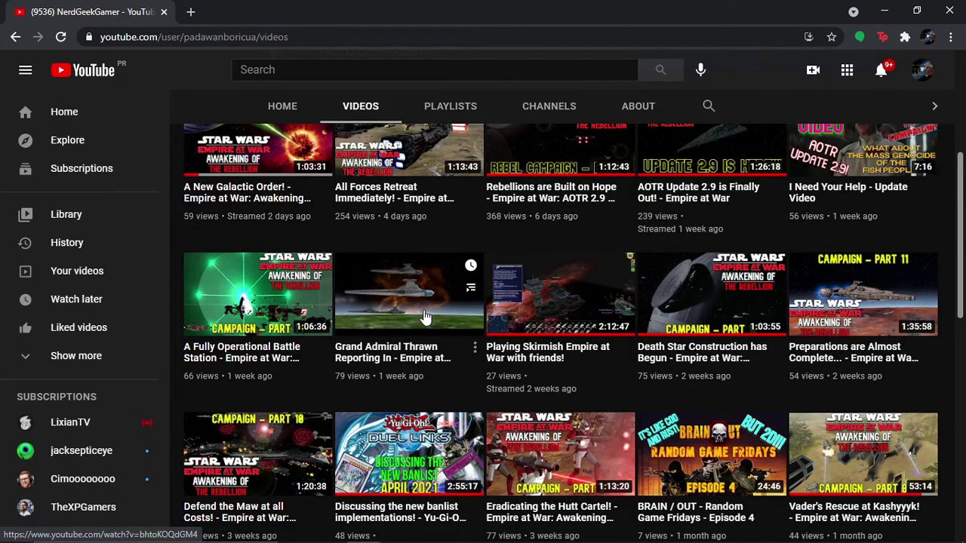
scroll(861, 400, "up", 3)
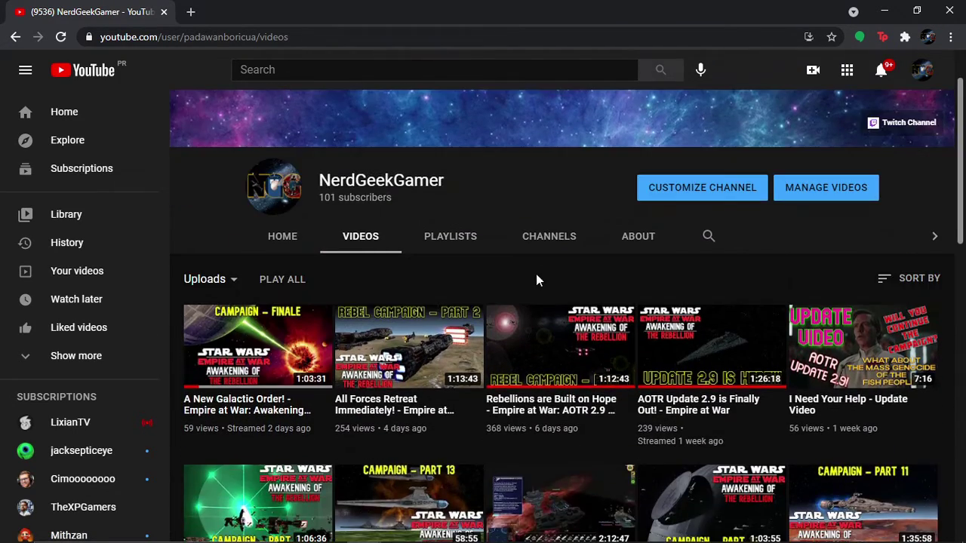
scroll(589, 360, "down", 2)
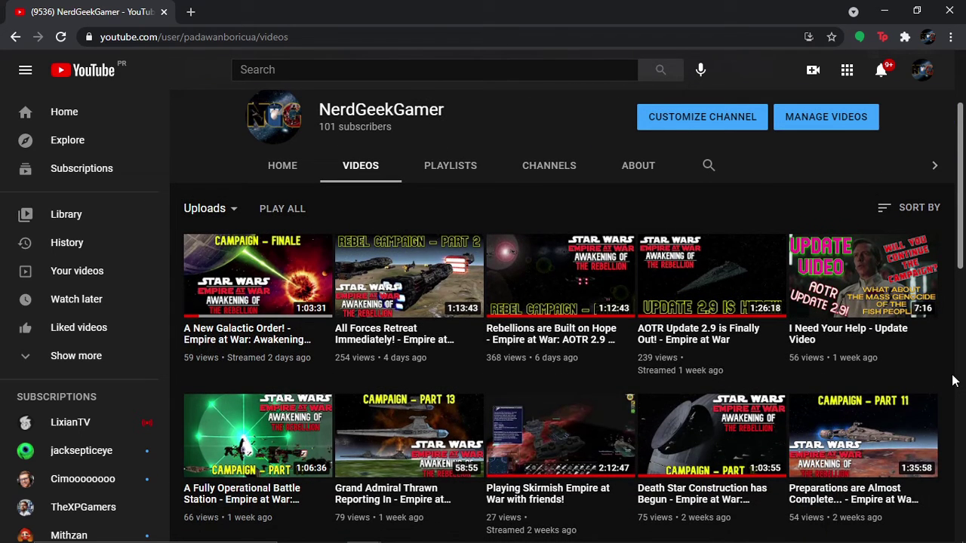
scroll(951, 381, "up", 2)
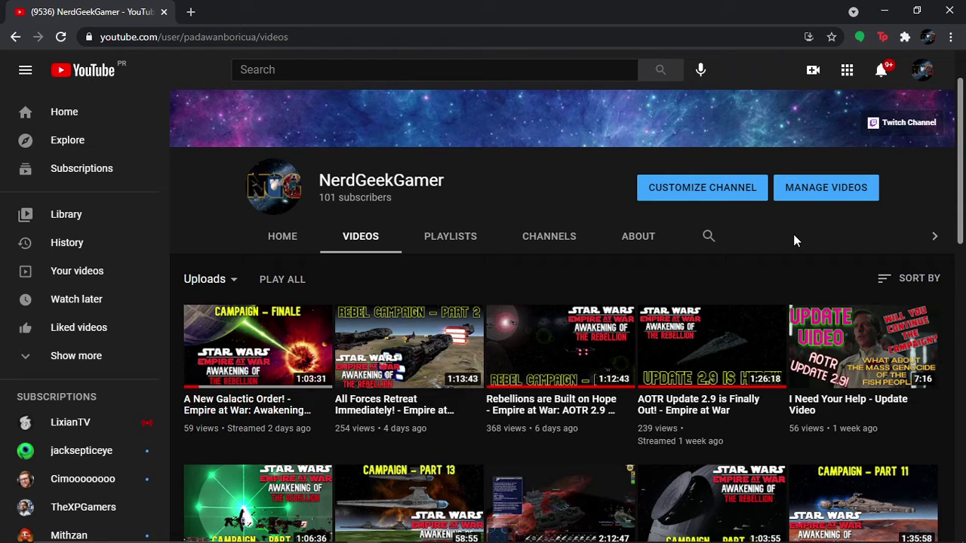
scroll(816, 314, "up", 2)
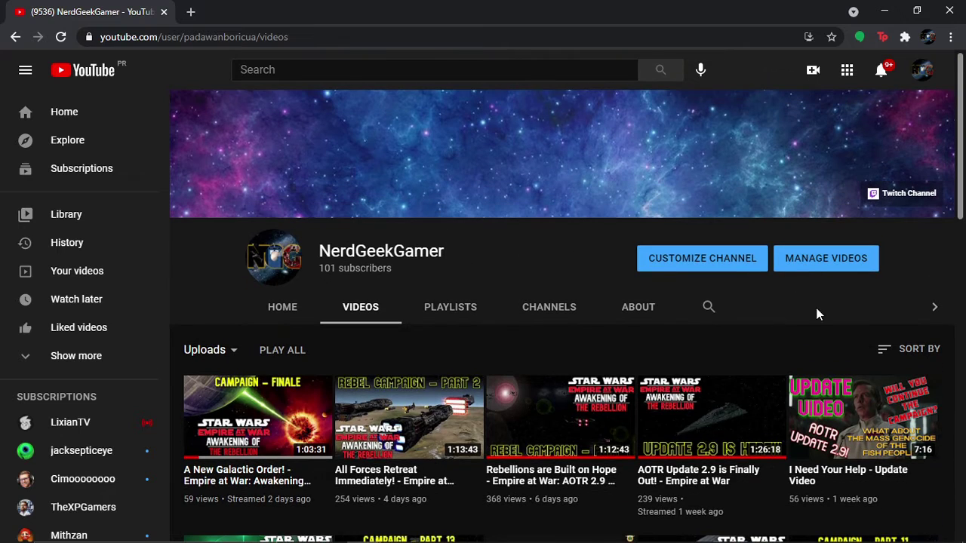